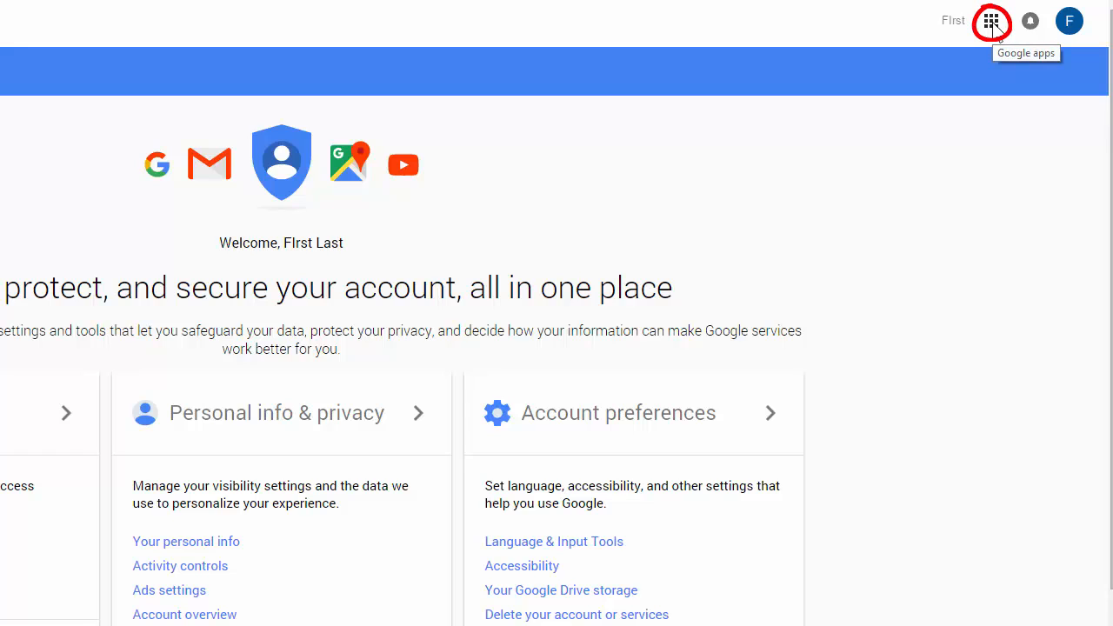
Go to Google Drive from the account page and dismiss its welcome introduction.
click(991, 26)
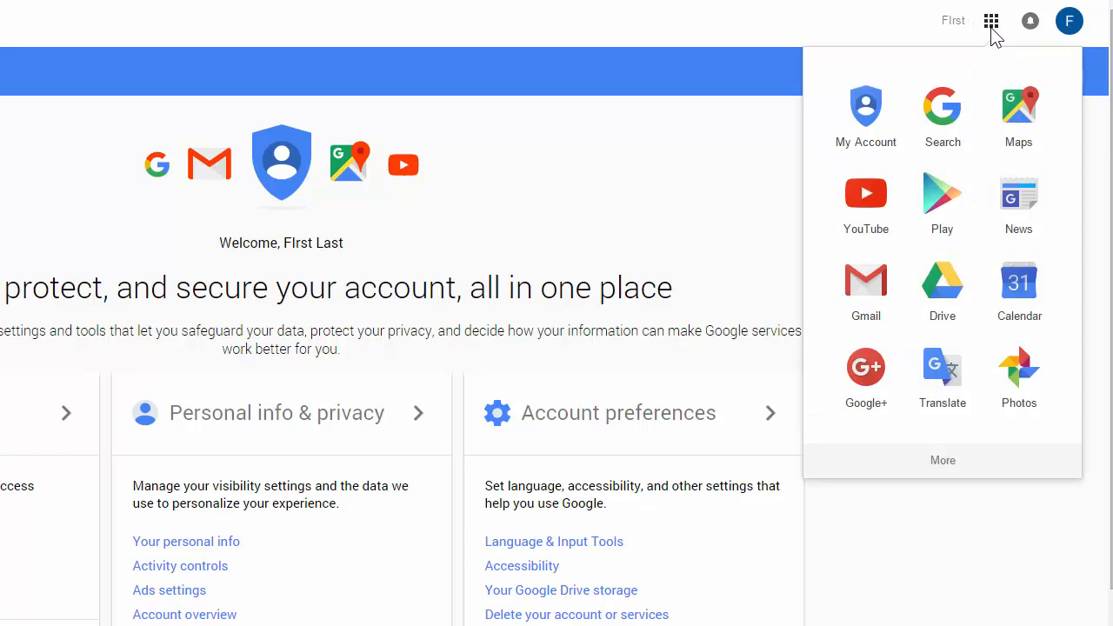
click(942, 320)
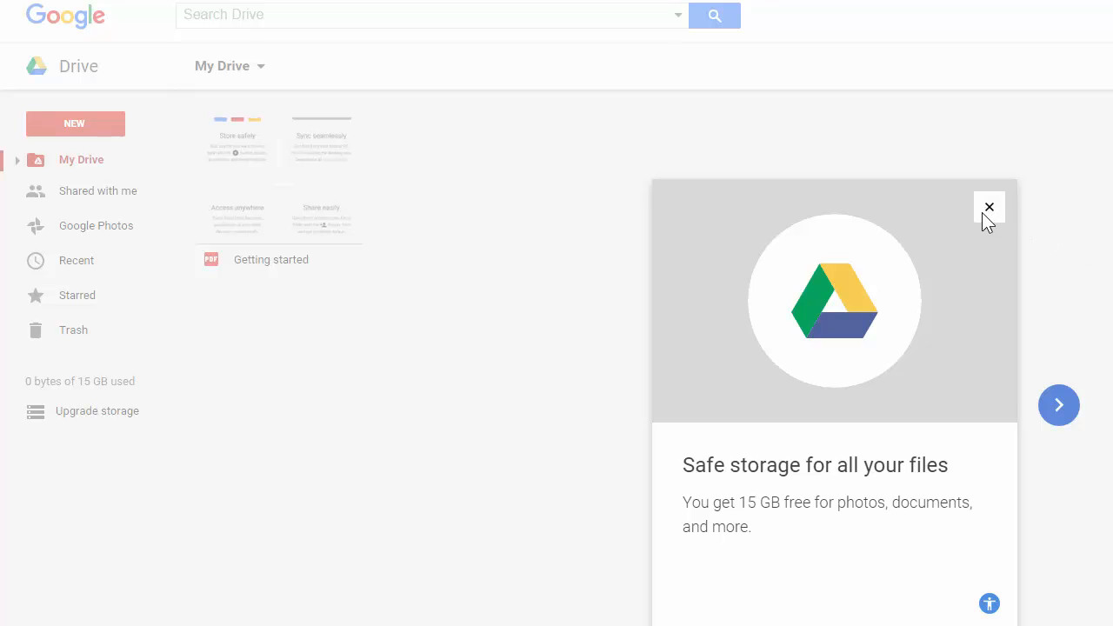
click(989, 208)
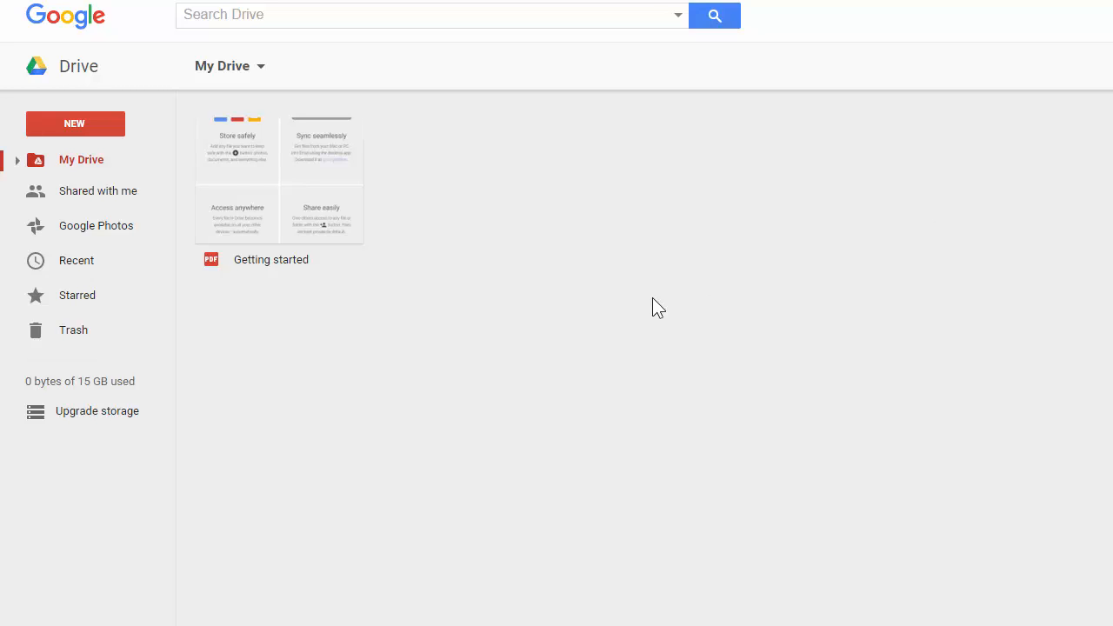
Create a new Google Docs document in My Drive and name it "Tutorial Document".
click(67, 124)
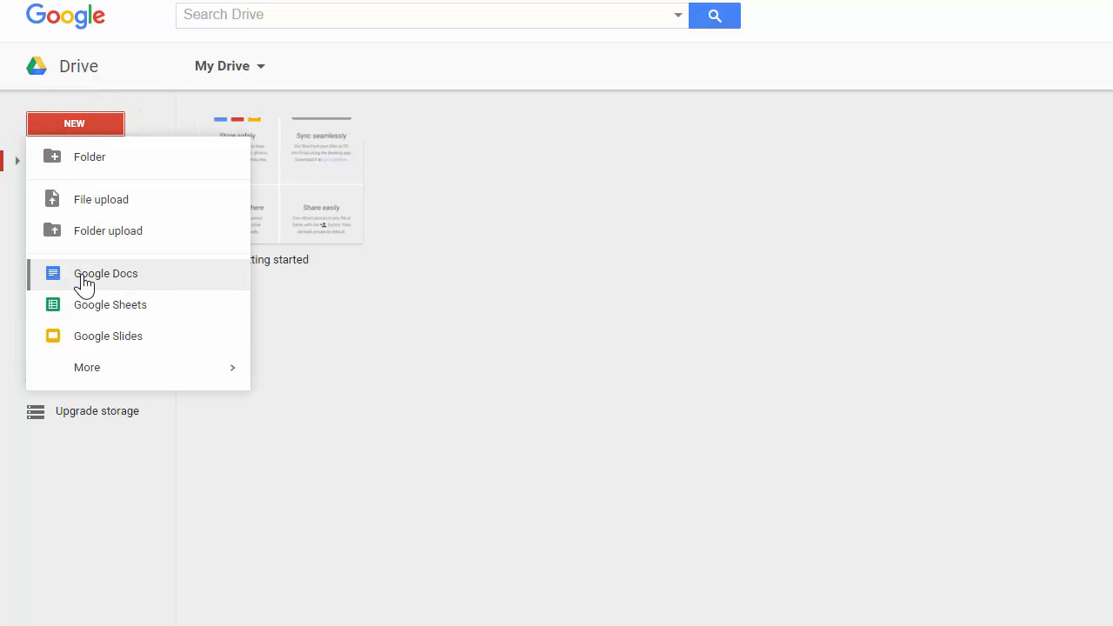
click(155, 284)
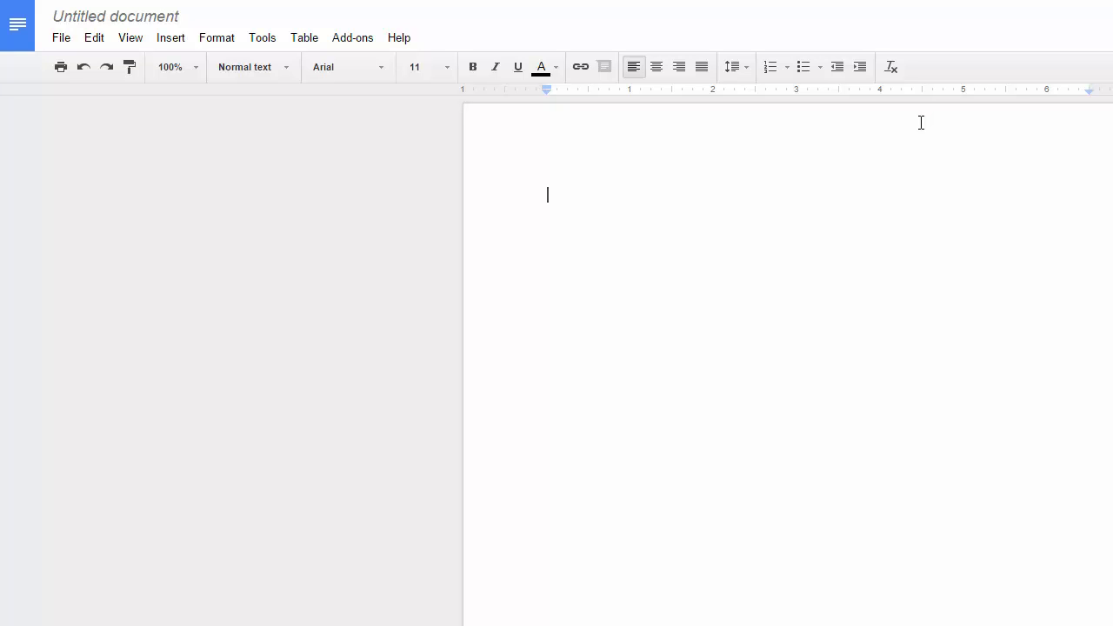
click(106, 17)
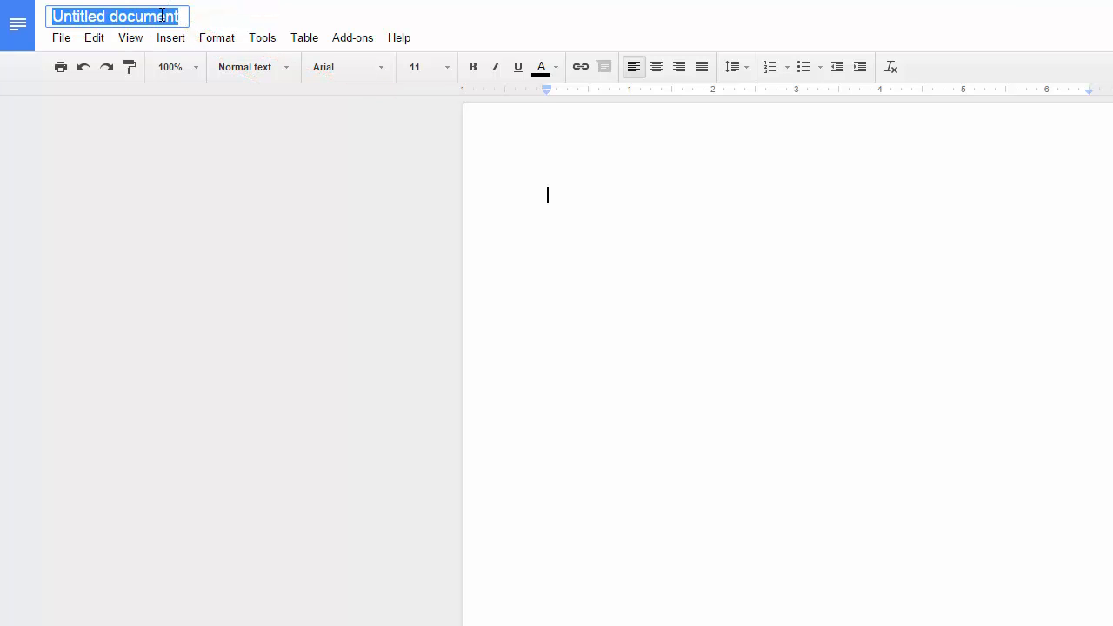
text(Tutorial Document)
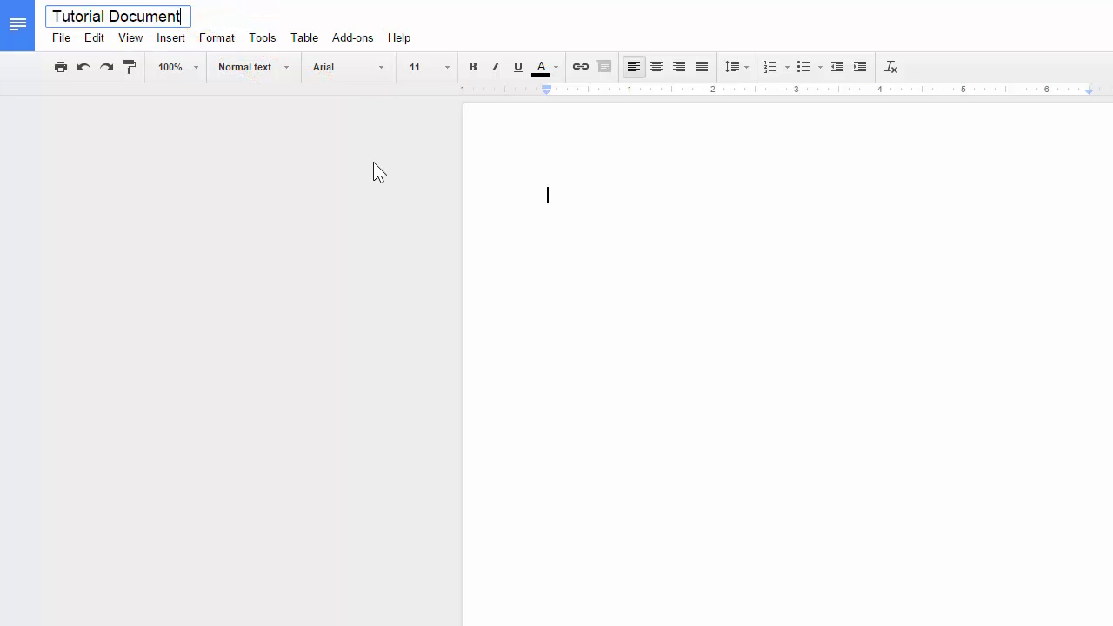
key(Return)
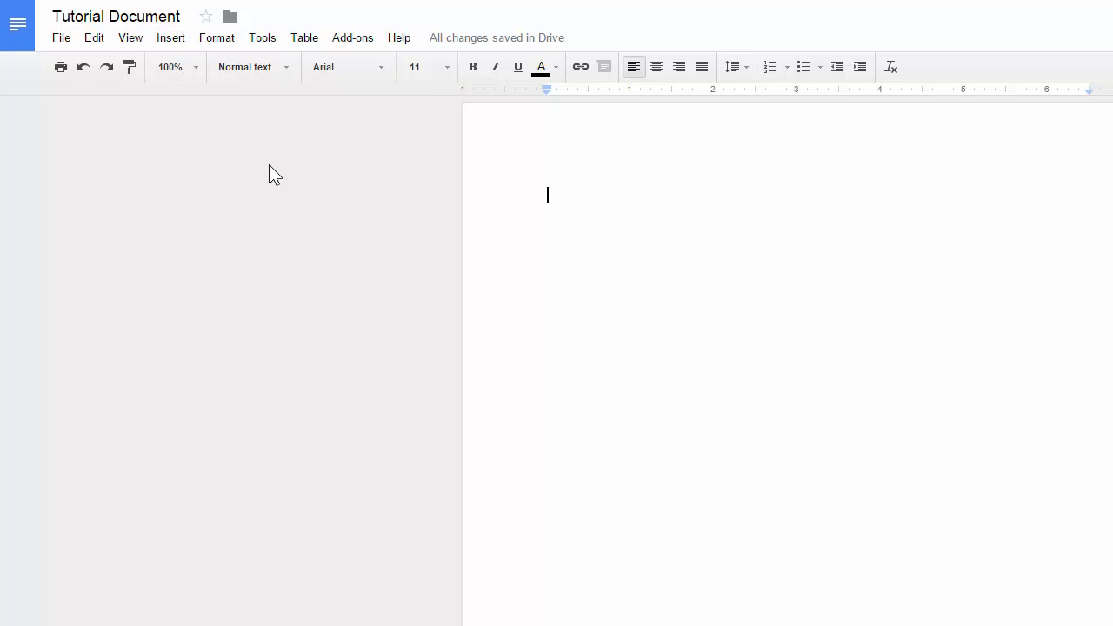
Review the document commands available for file handling, editing, viewing, inserting, formatting and tools.
click(56, 39)
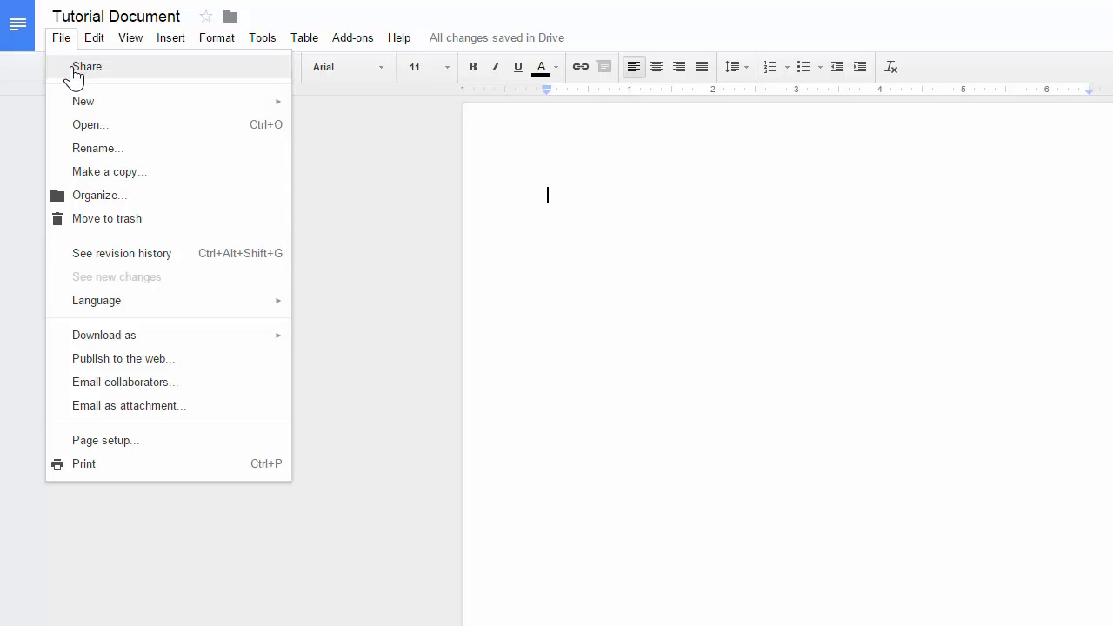
mouse_move(124, 110)
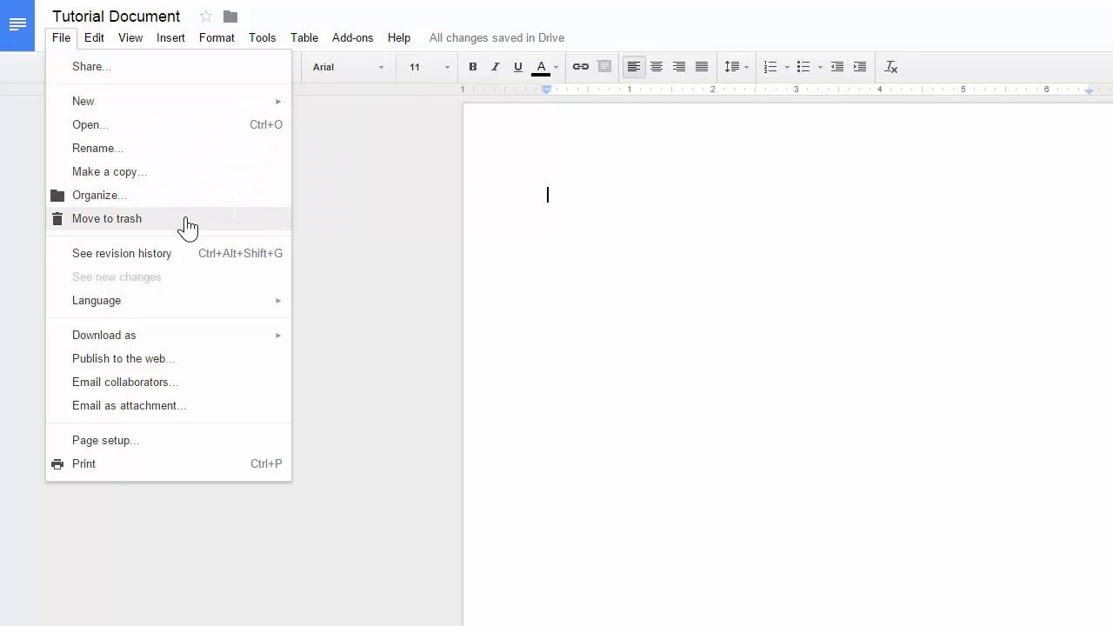
click(365, 177)
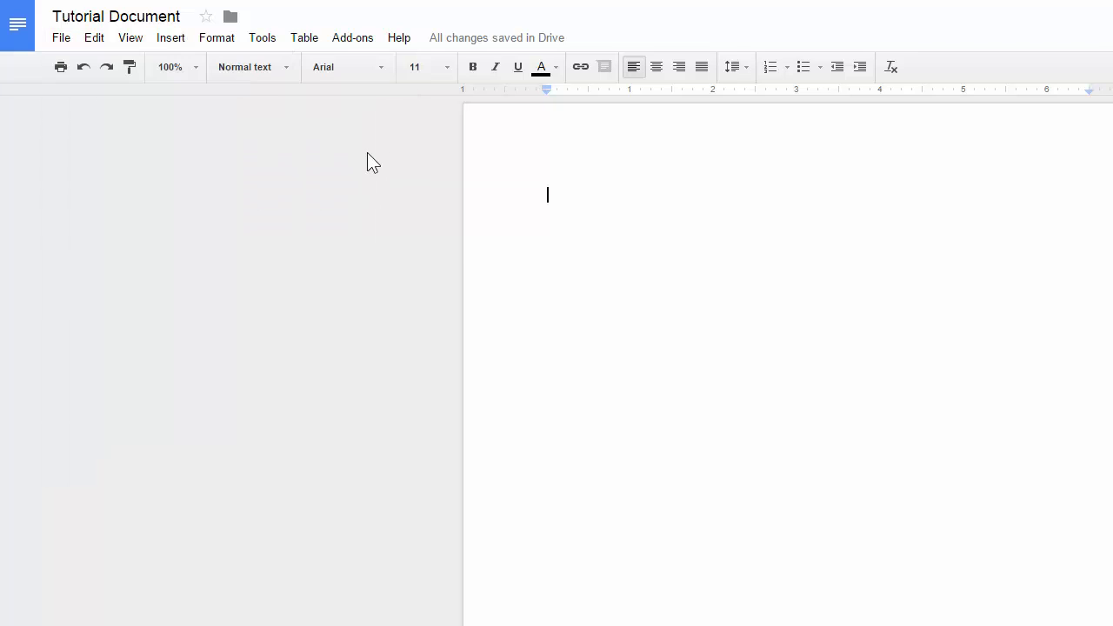
click(94, 42)
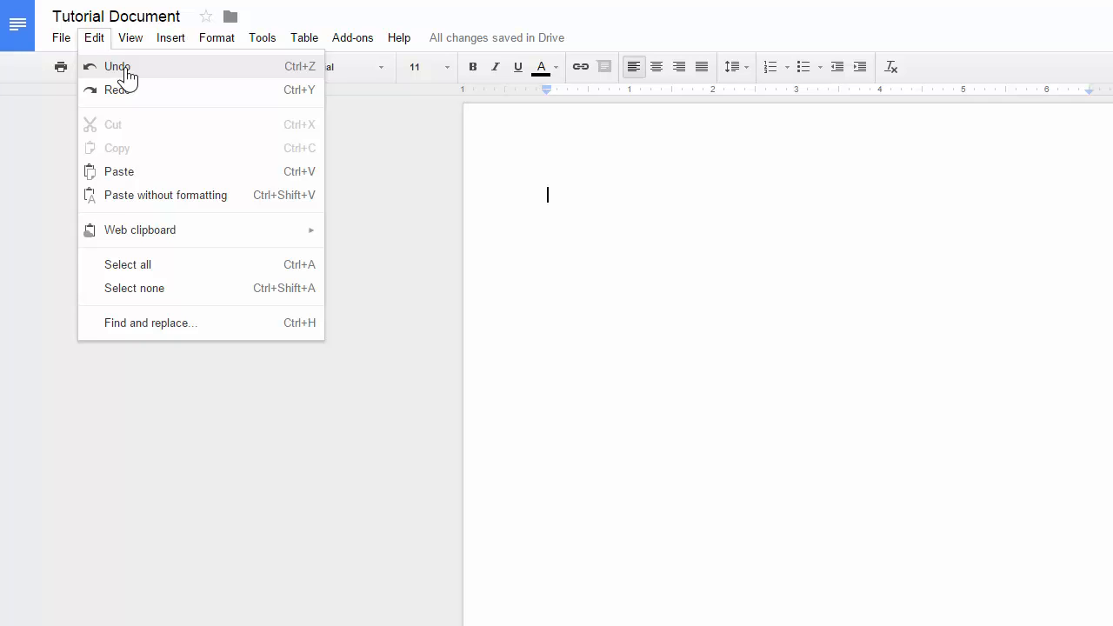
mouse_move(137, 48)
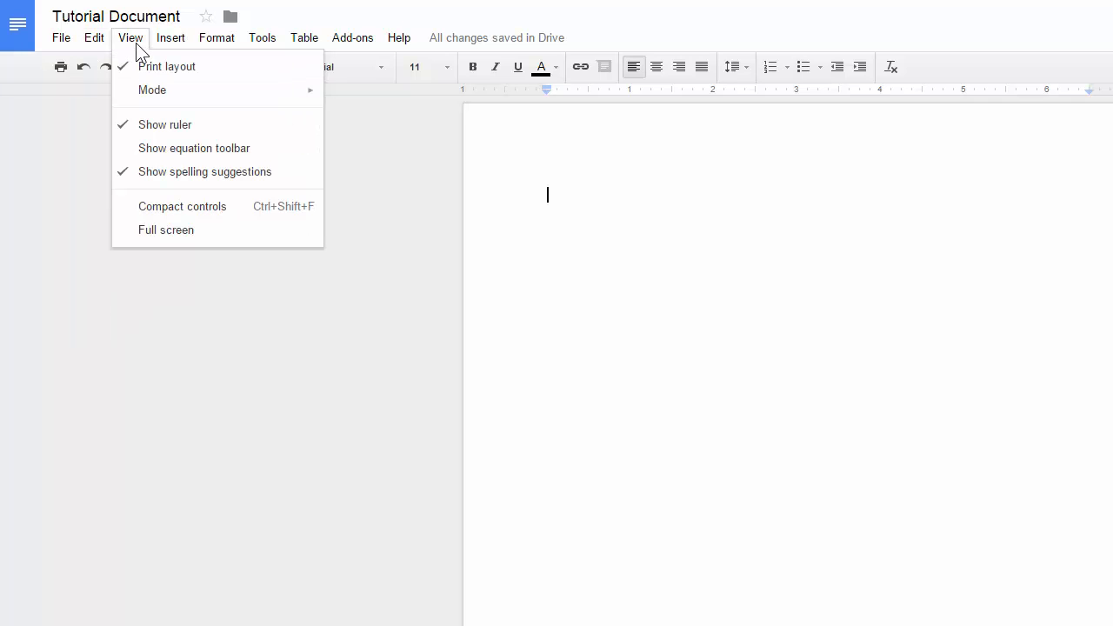
mouse_move(173, 48)
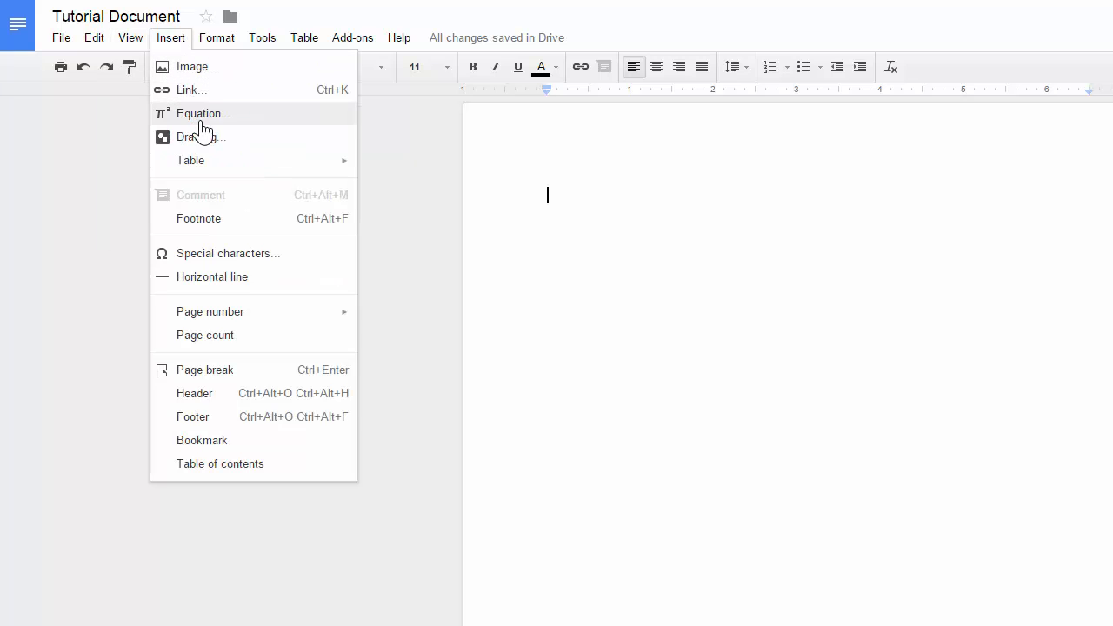
mouse_move(219, 174)
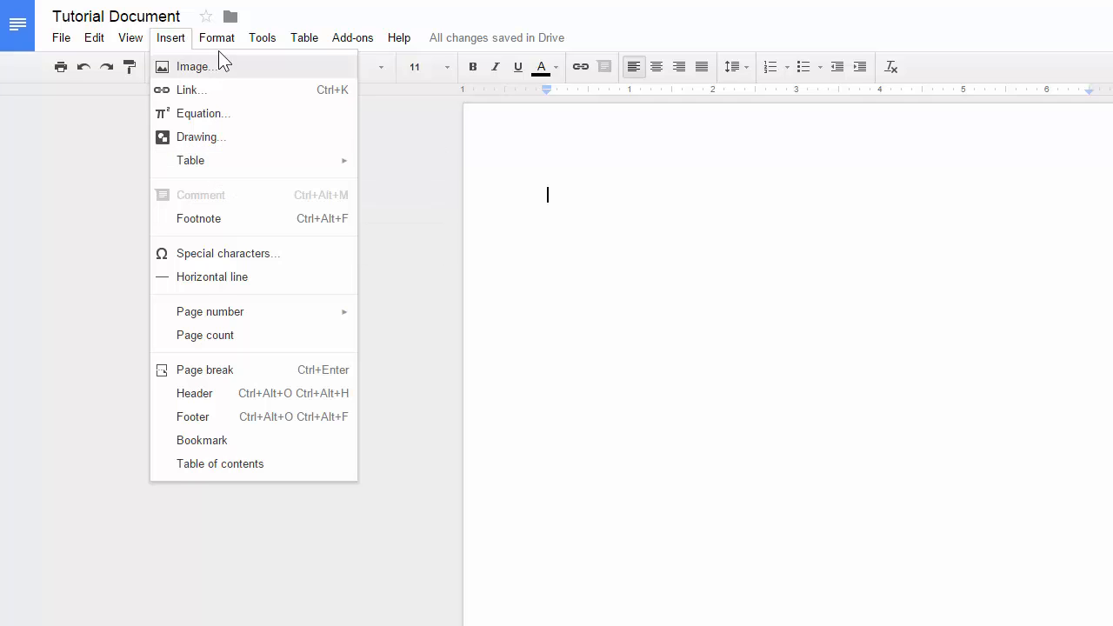
mouse_move(219, 51)
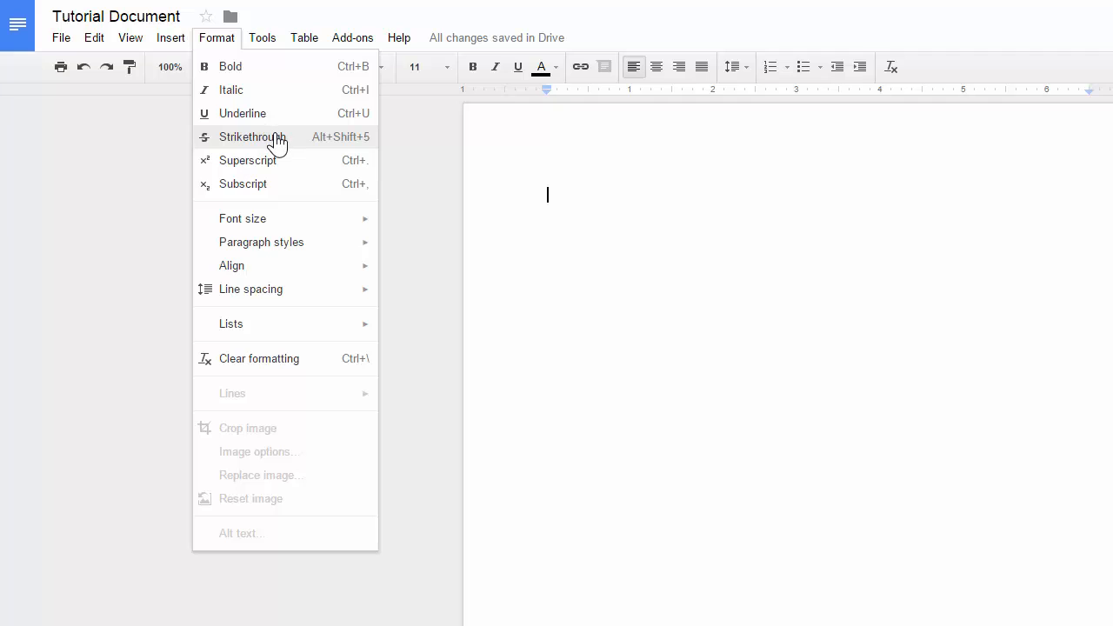
mouse_move(258, 45)
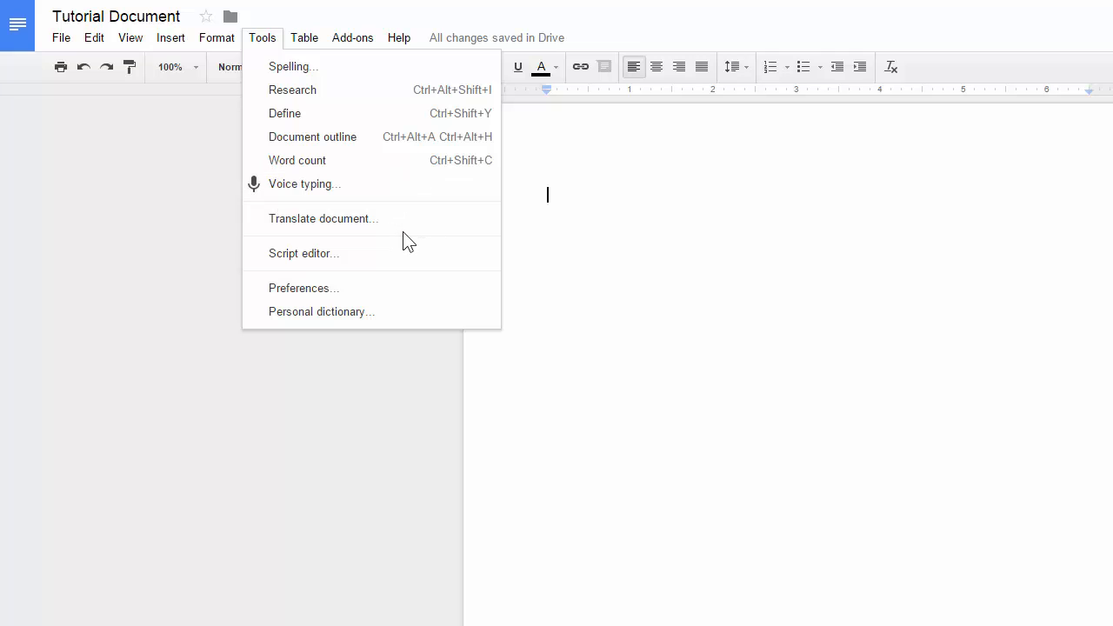
Insert a table with three columns and two rows into the blank document.
mouse_move(306, 44)
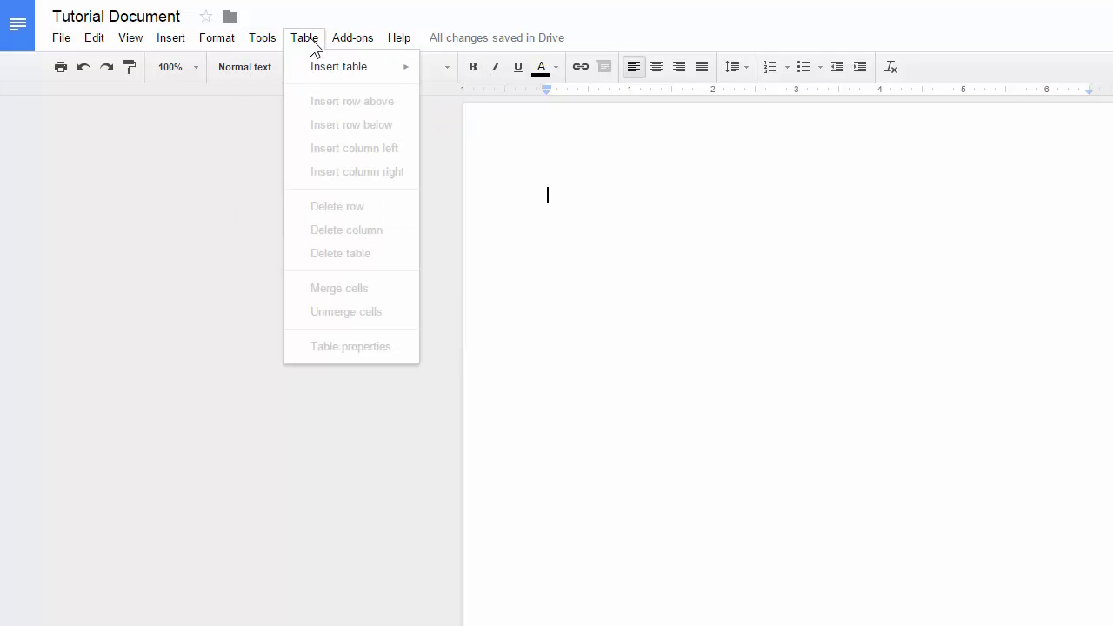
mouse_move(321, 70)
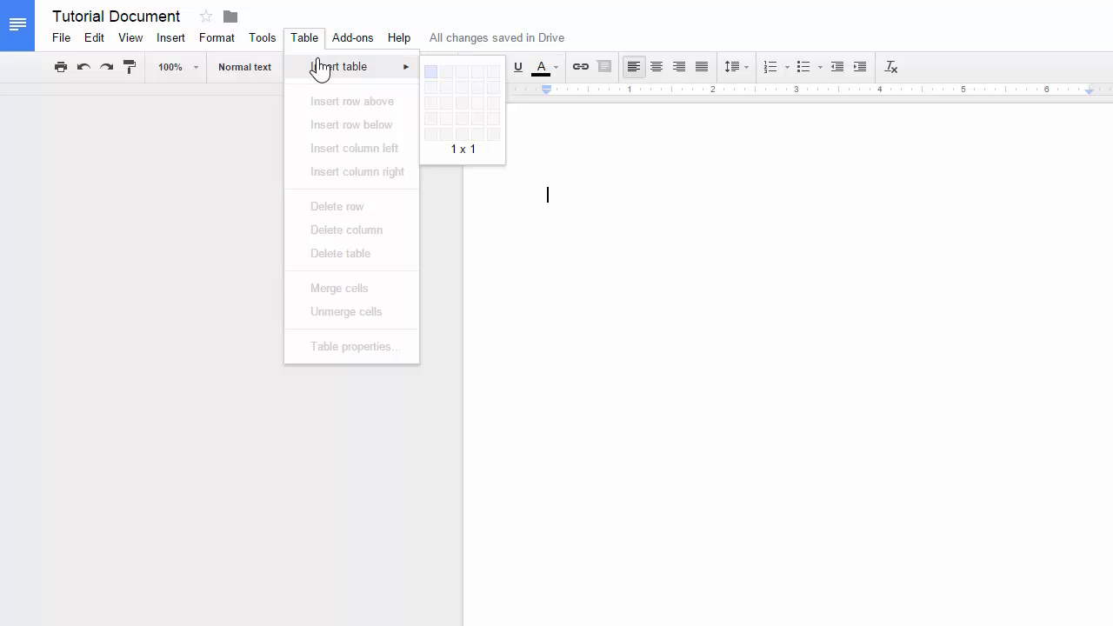
click(465, 88)
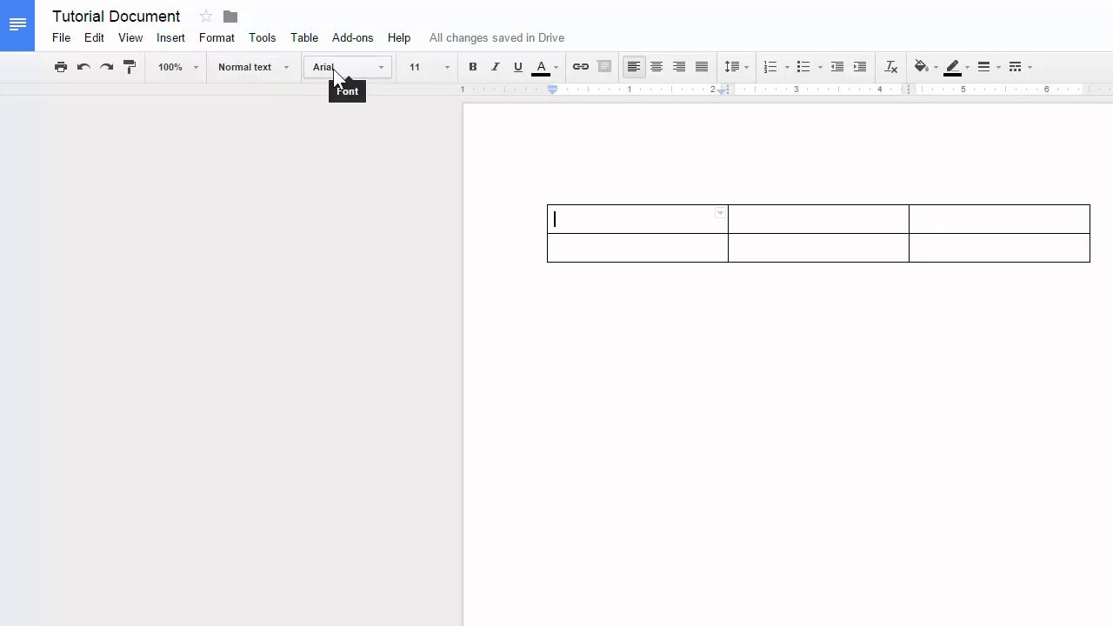
click(261, 69)
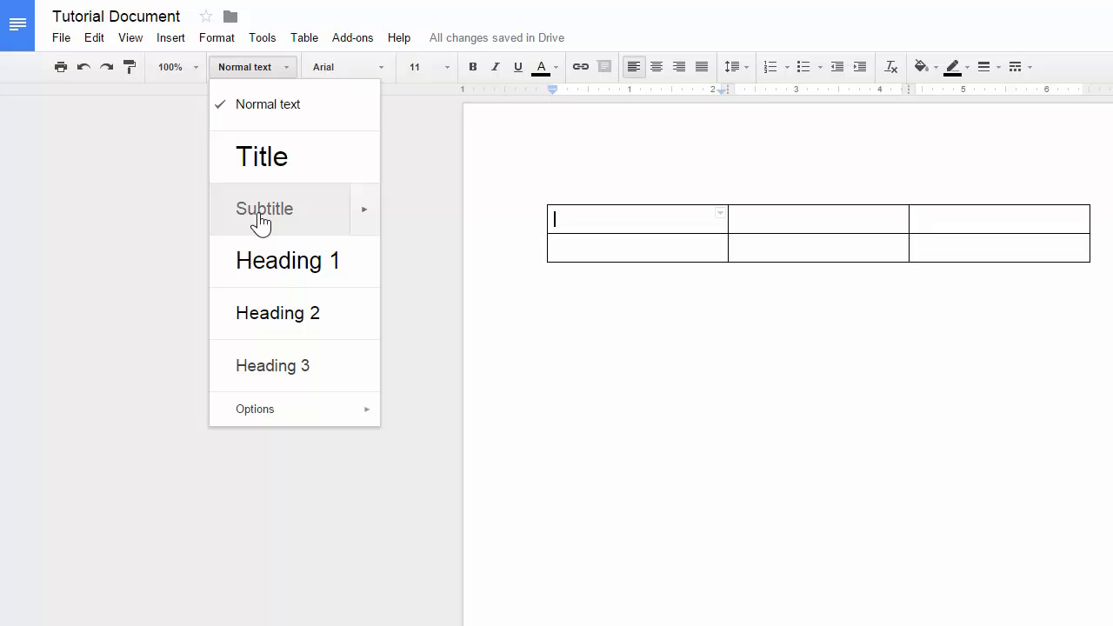
click(418, 135)
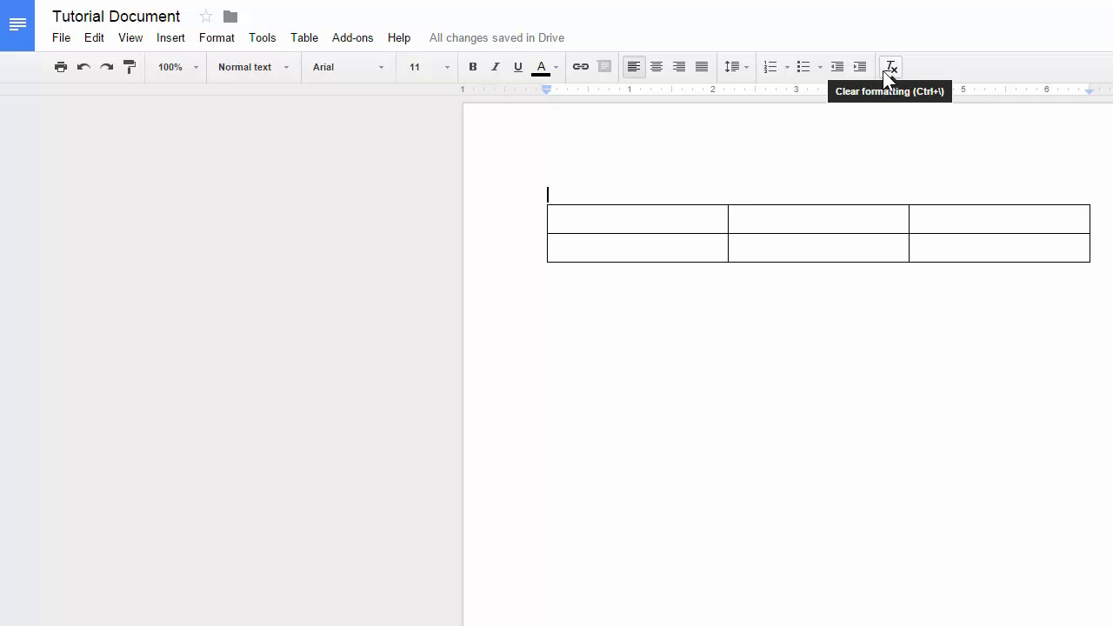
Add the line "Hello This is a Word Document" below the table.
click(1019, 304)
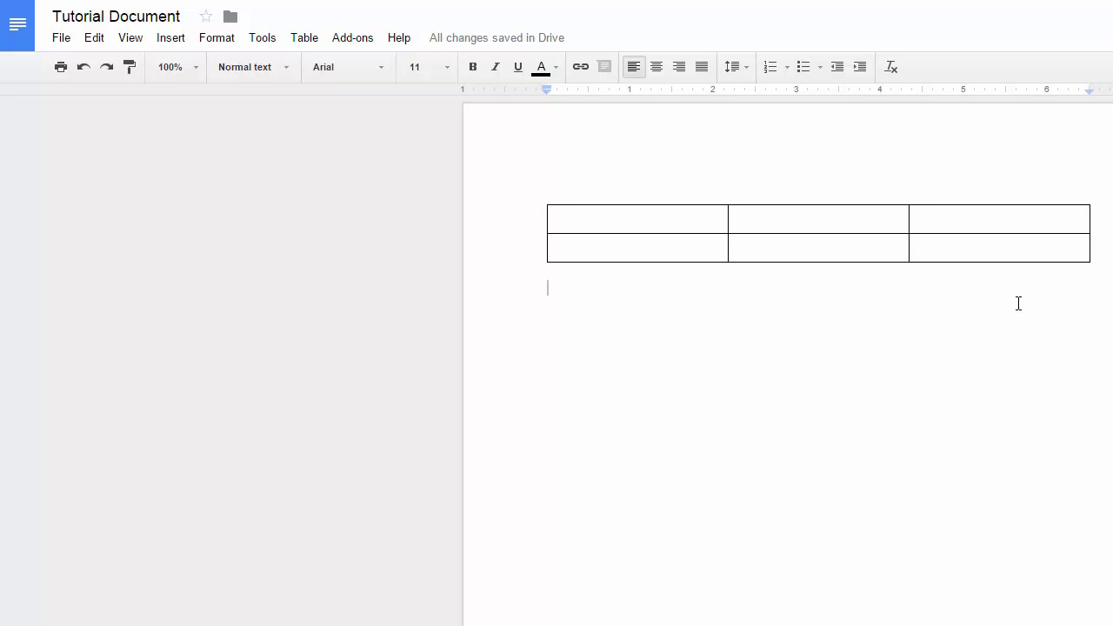
text(Hello This is a Word Document)
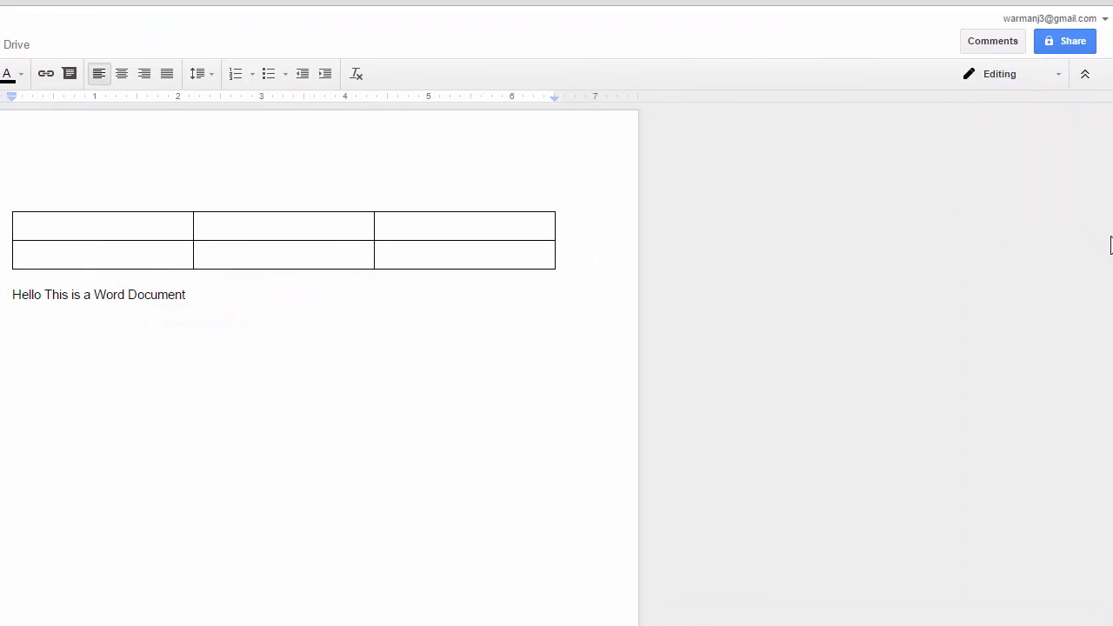
Share the document with a collaborator's e-mail address, keep the Can edit permission and send the invitation.
click(1065, 44)
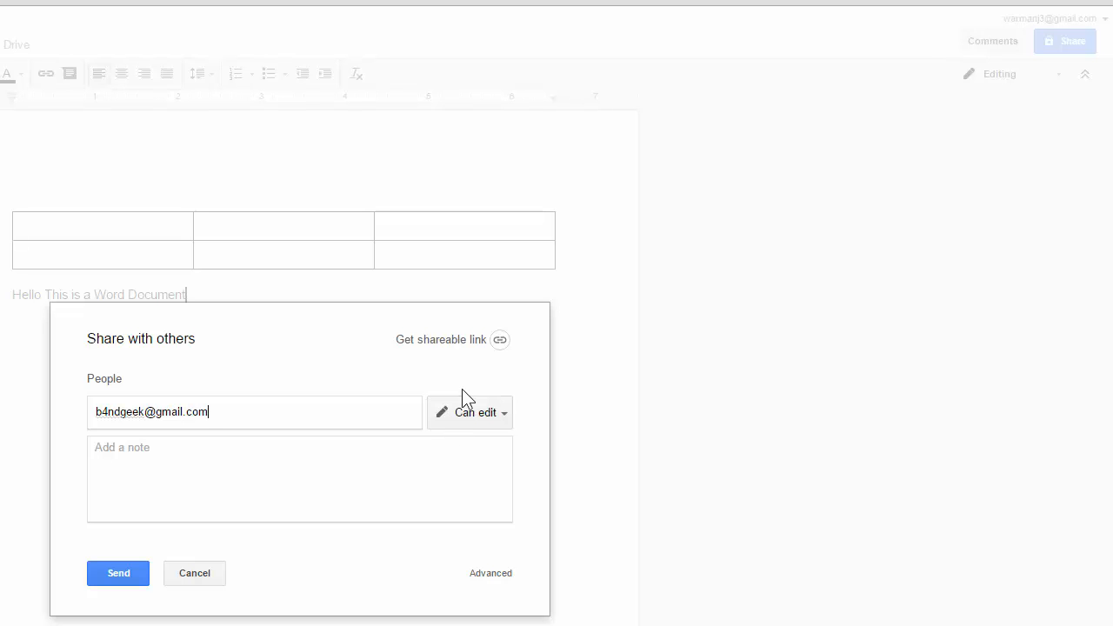
click(473, 419)
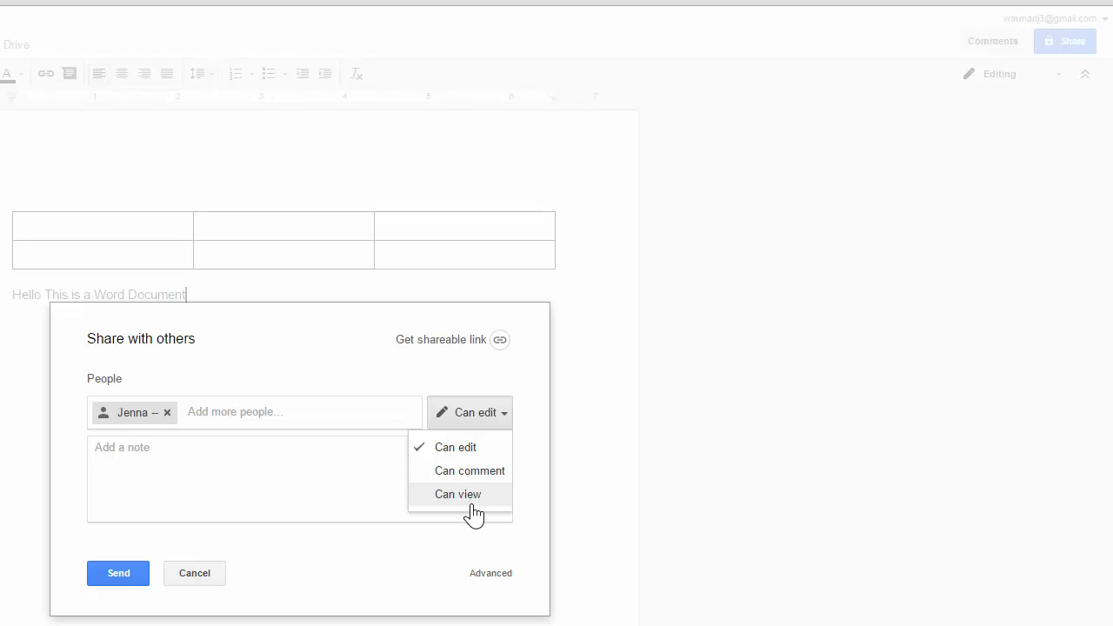
click(494, 454)
click(494, 451)
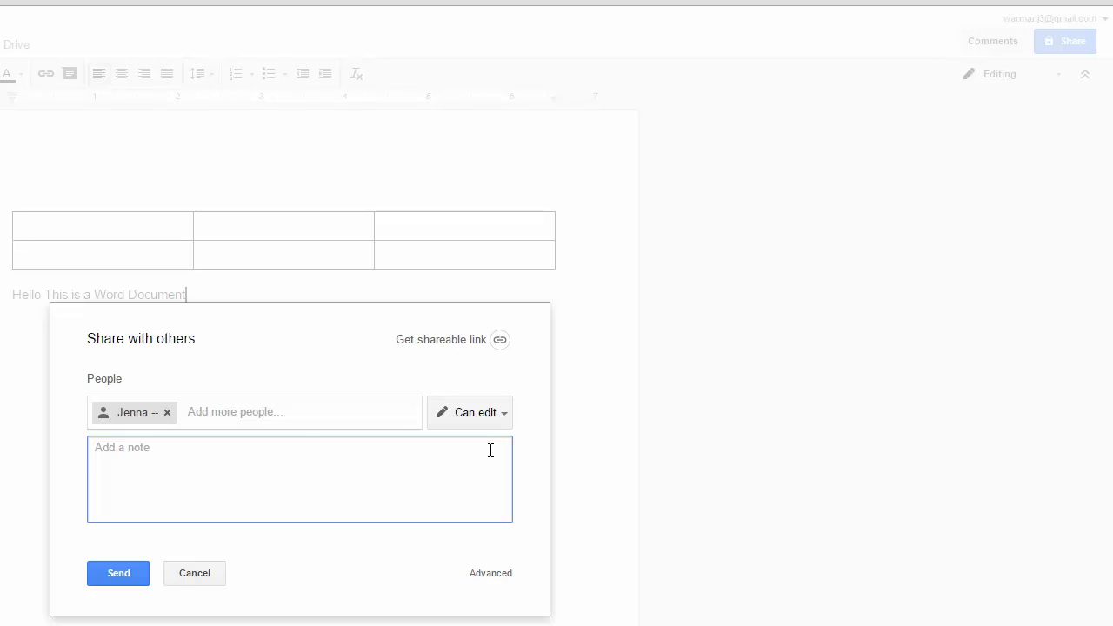
click(122, 574)
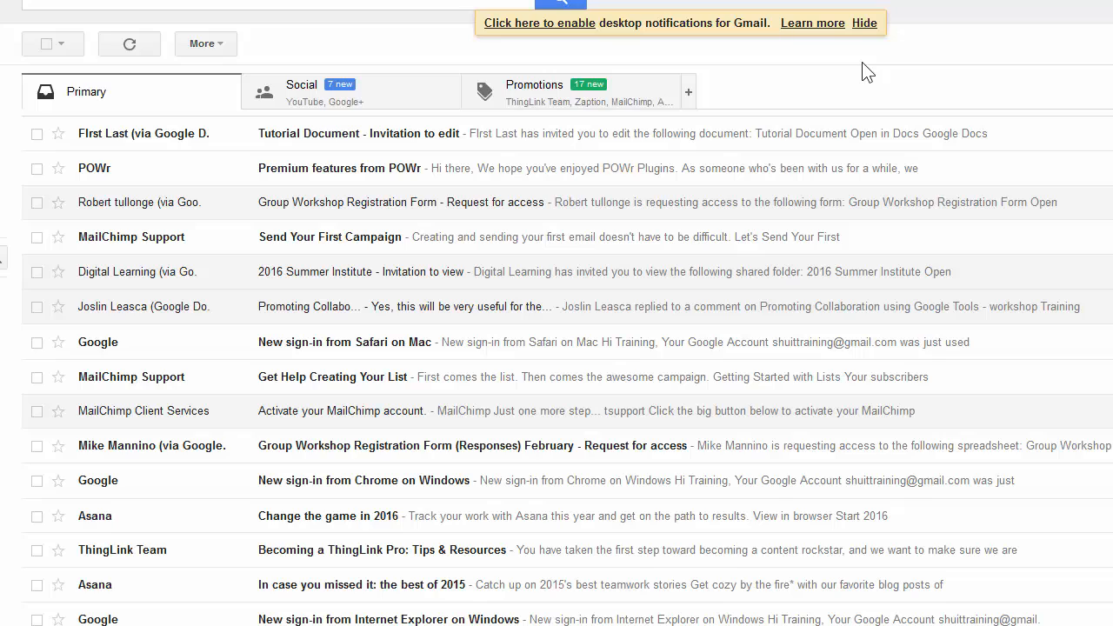
In the invited account's Gmail inbox, open the Tutorial Document invitation to edit and open the shared document in Docs.
click(236, 141)
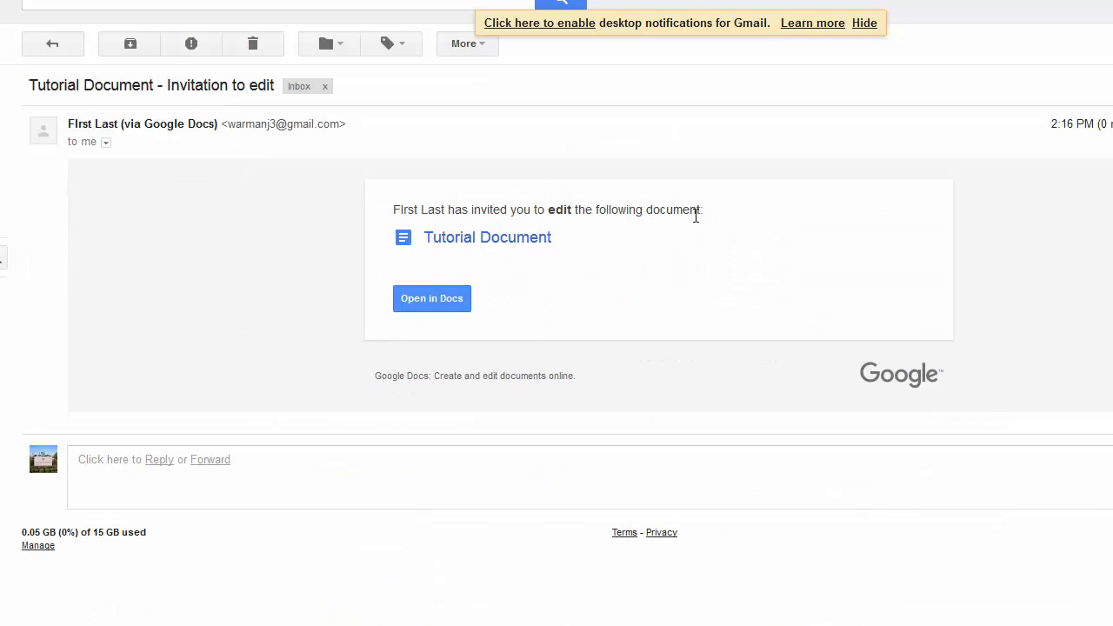
click(431, 299)
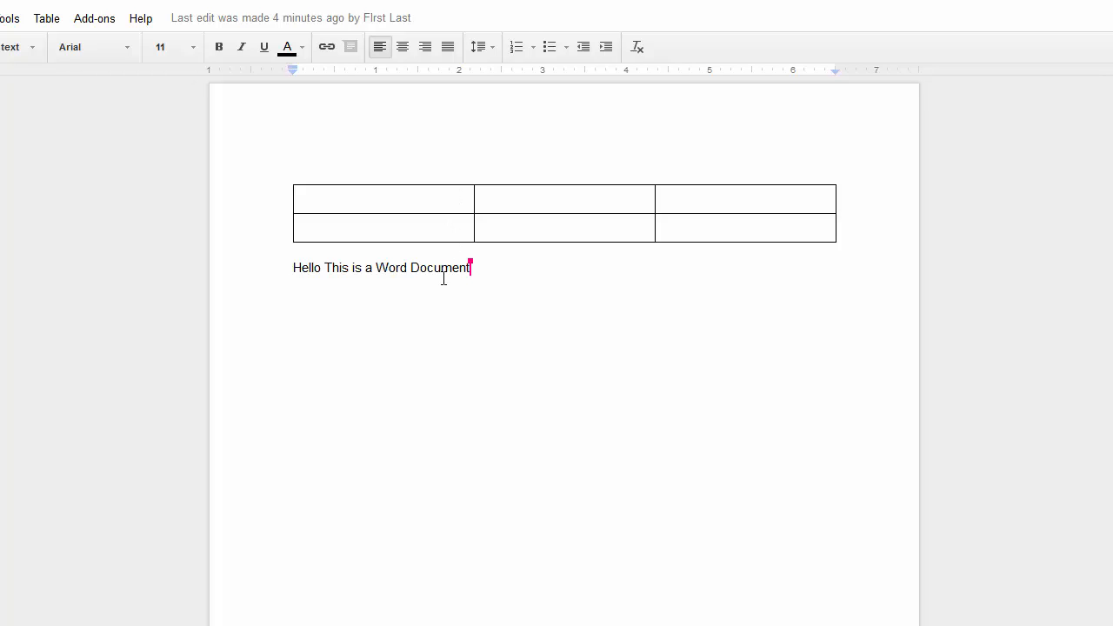
Fill the table with the headers Name, Title and Phone, and a row holding a first name, Dr and a phone number.
click(445, 206)
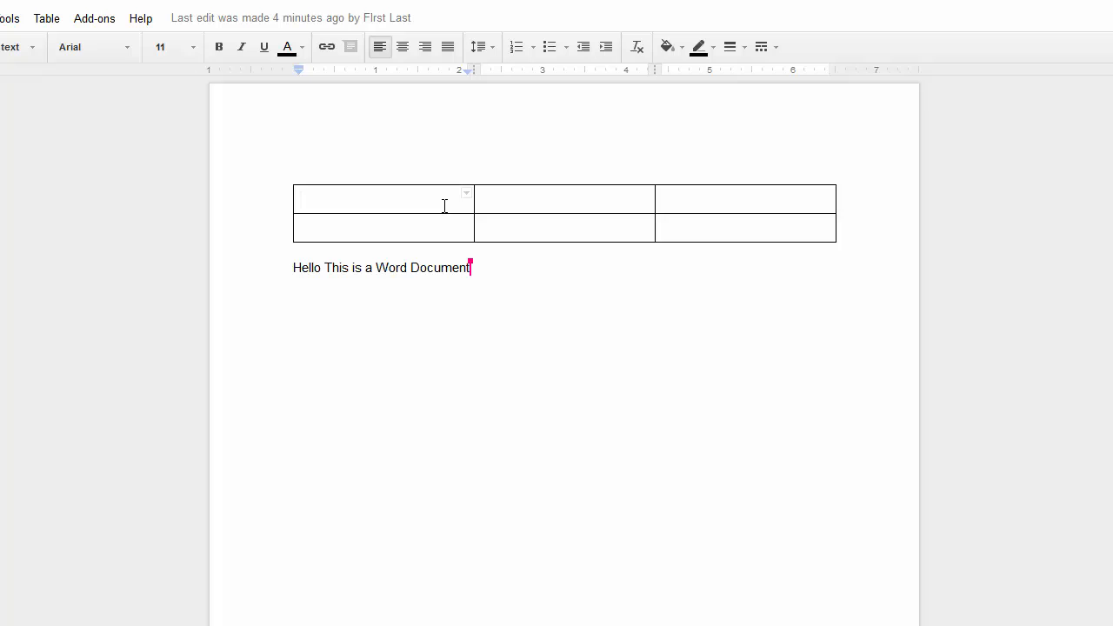
text(5)
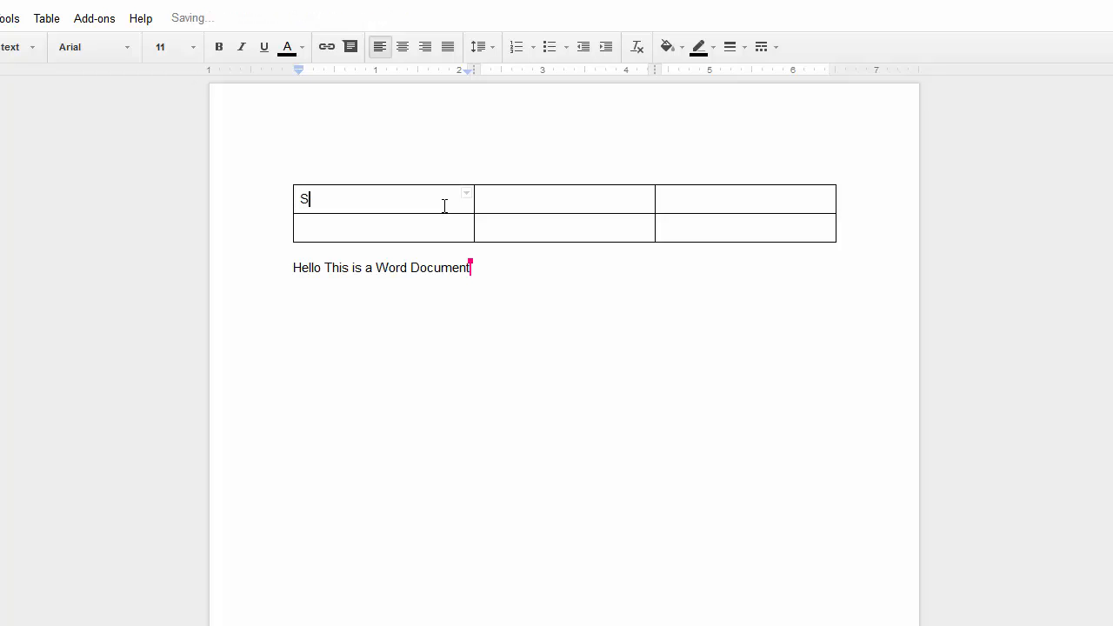
key(BackSpace)
text(Name)
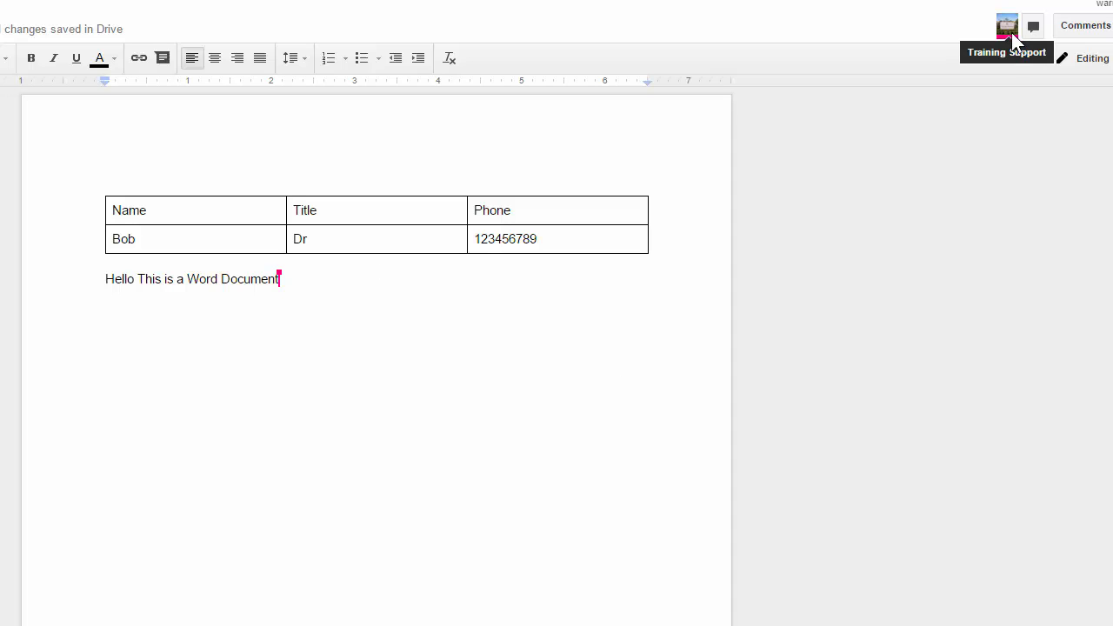
Get the document's shareable link with access set to anyone with the link can view, and copy it.
mouse_move(1008, 35)
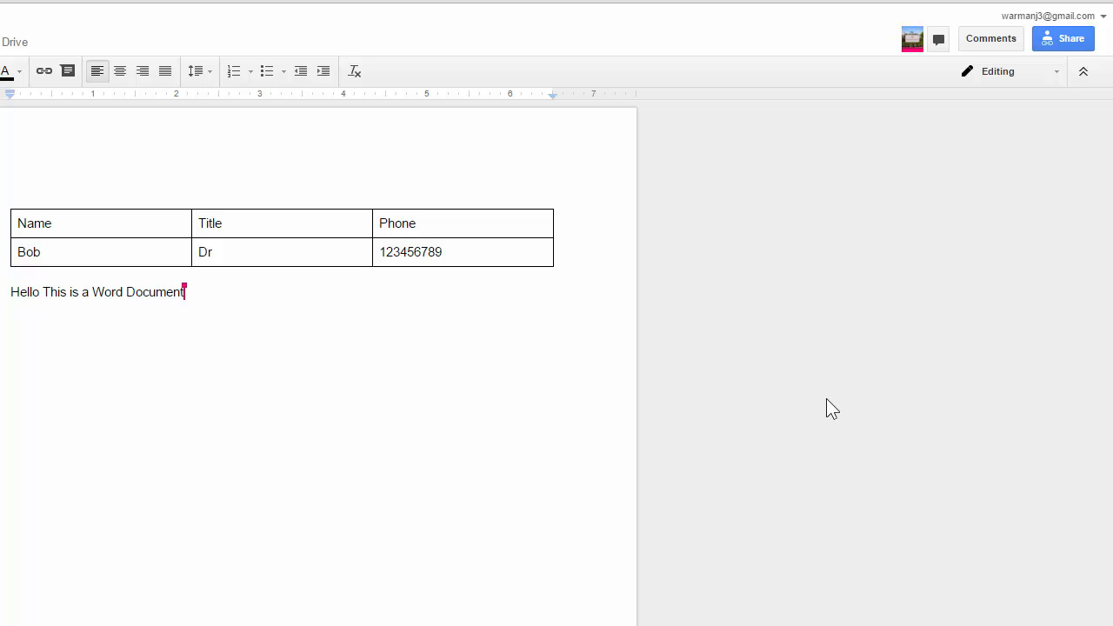
click(1054, 40)
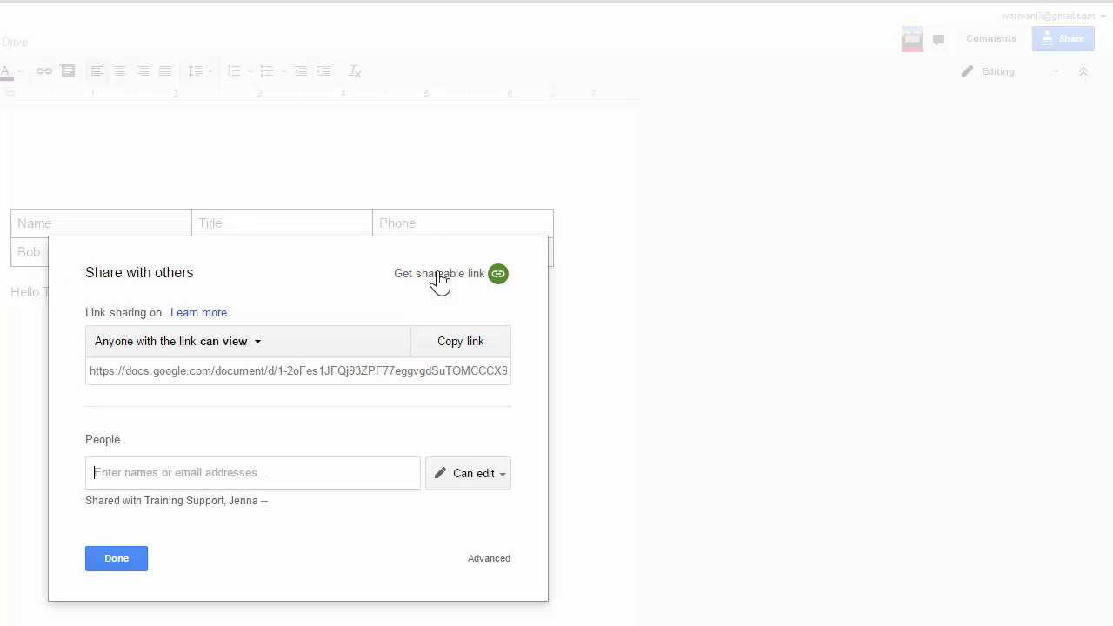
click(444, 277)
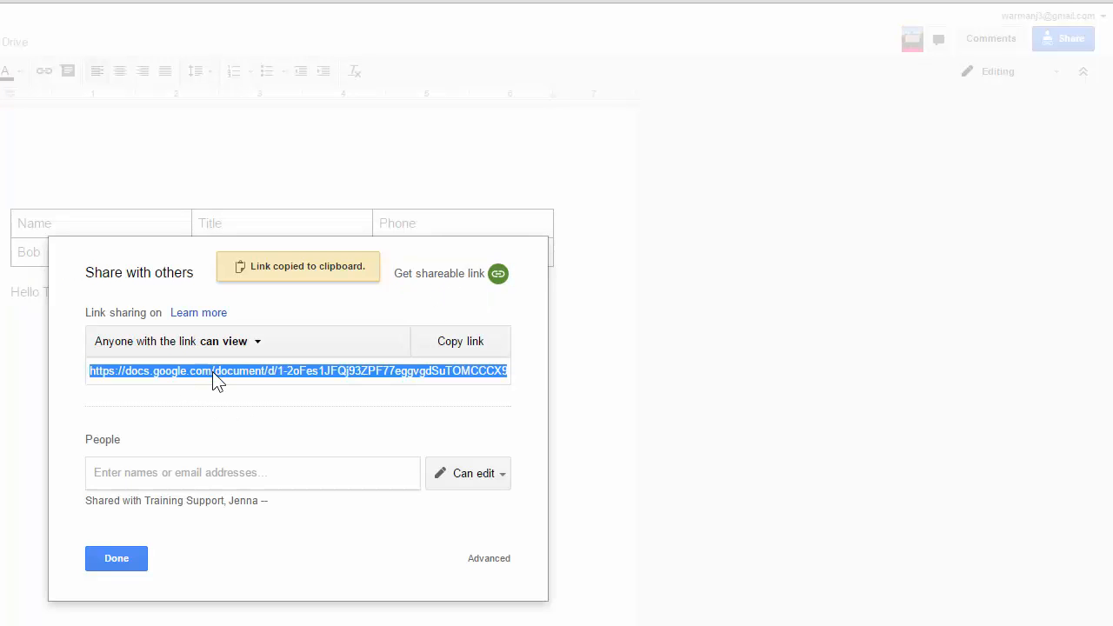
click(304, 372)
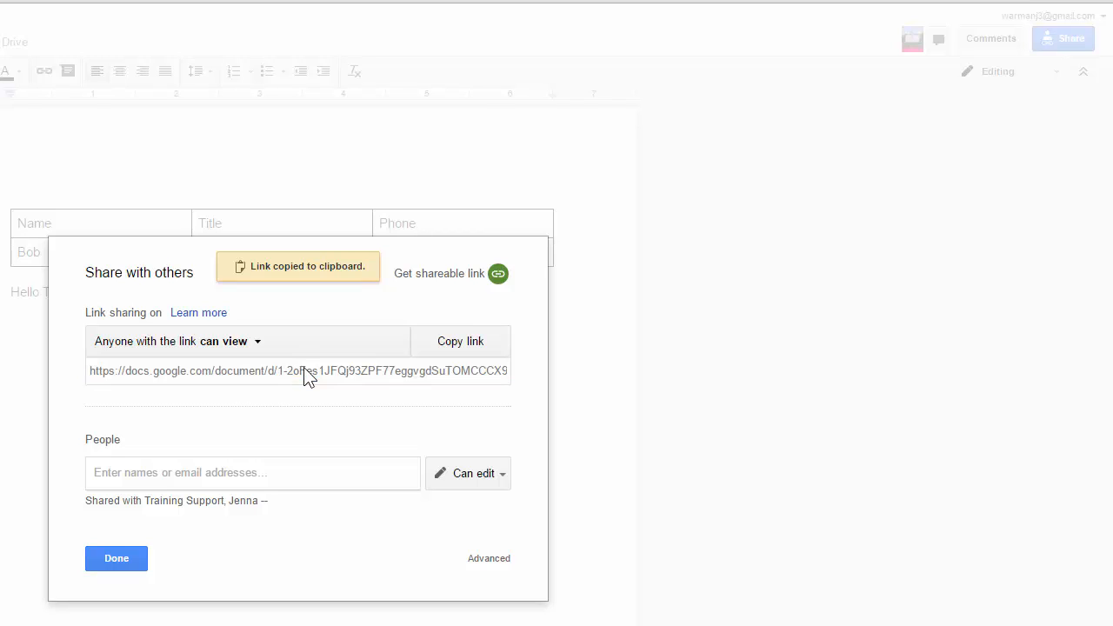
click(478, 351)
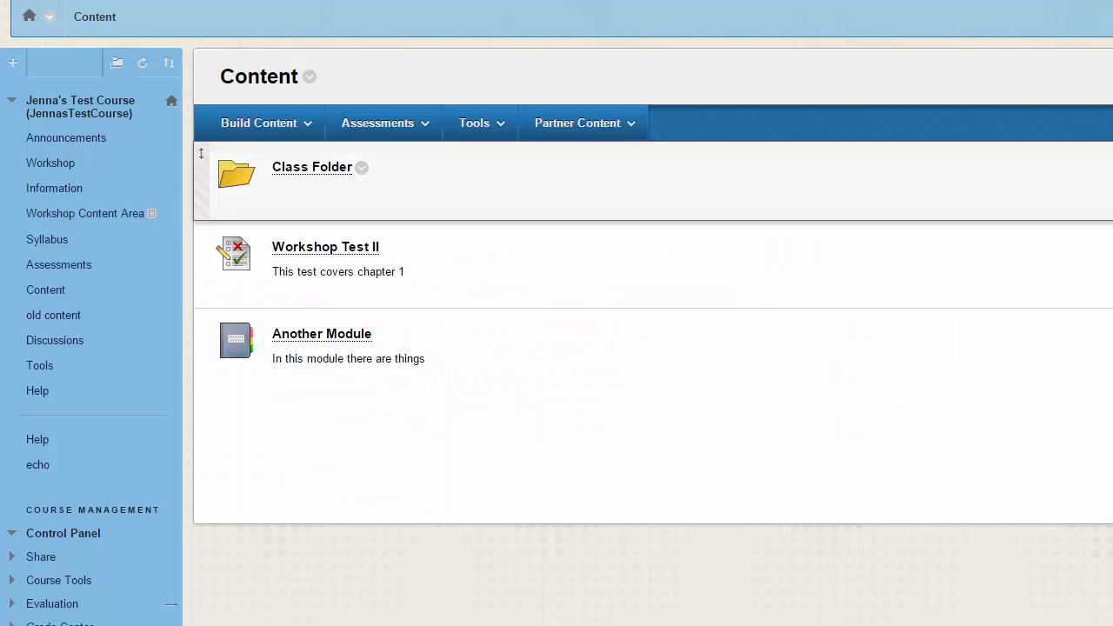
Switch to the Blackboard course's Content area and create a Web Link named Google Doc, using the copied document link as its URL.
click(268, 127)
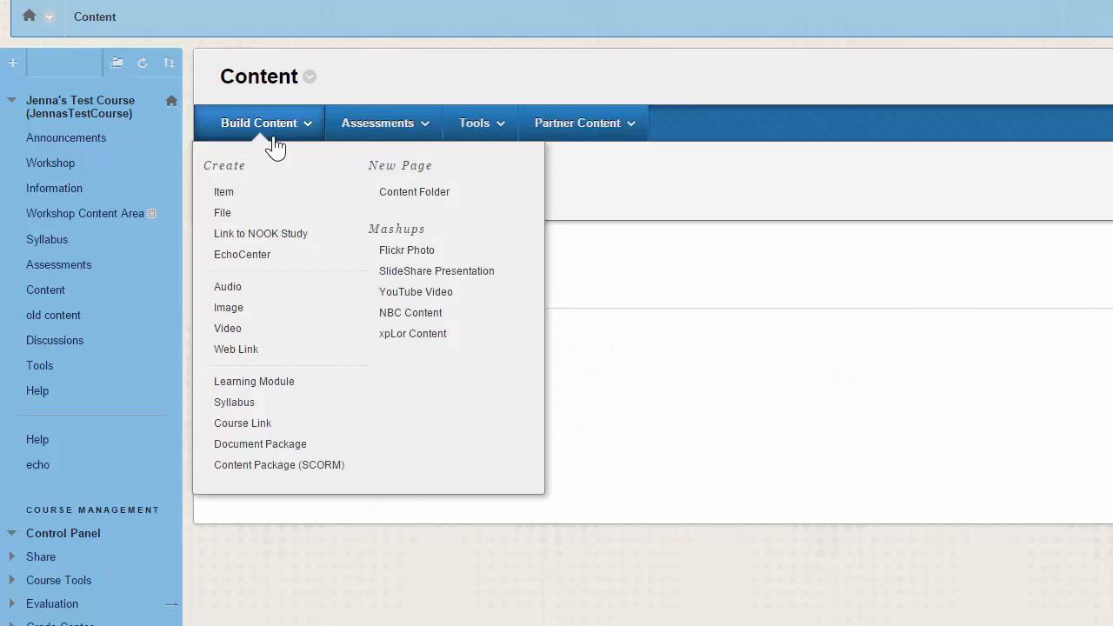
click(296, 352)
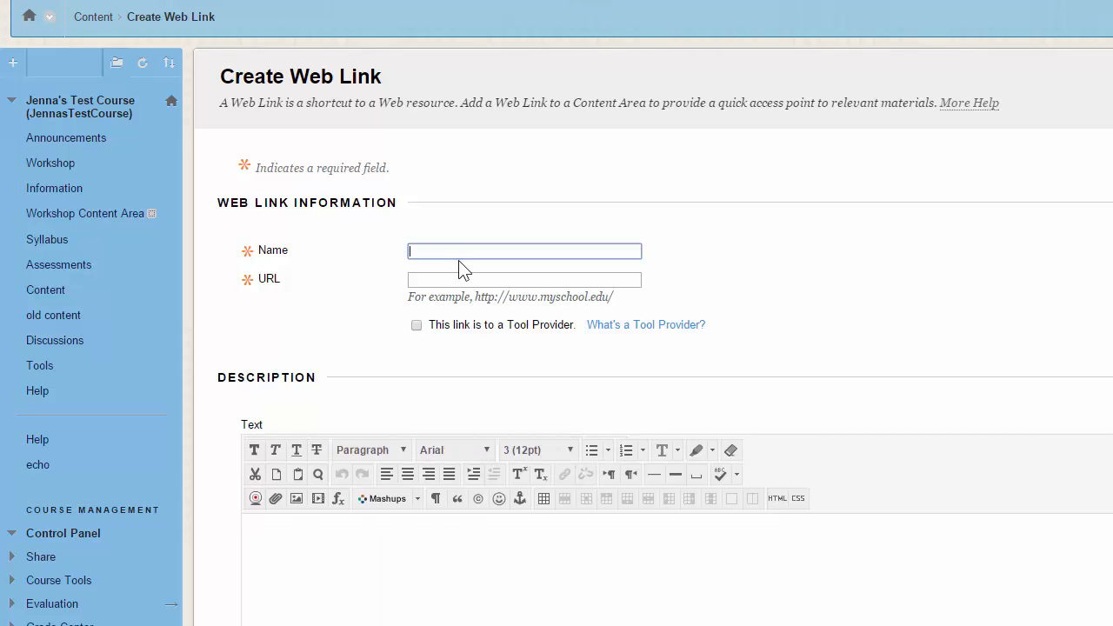
text(Google Doc)
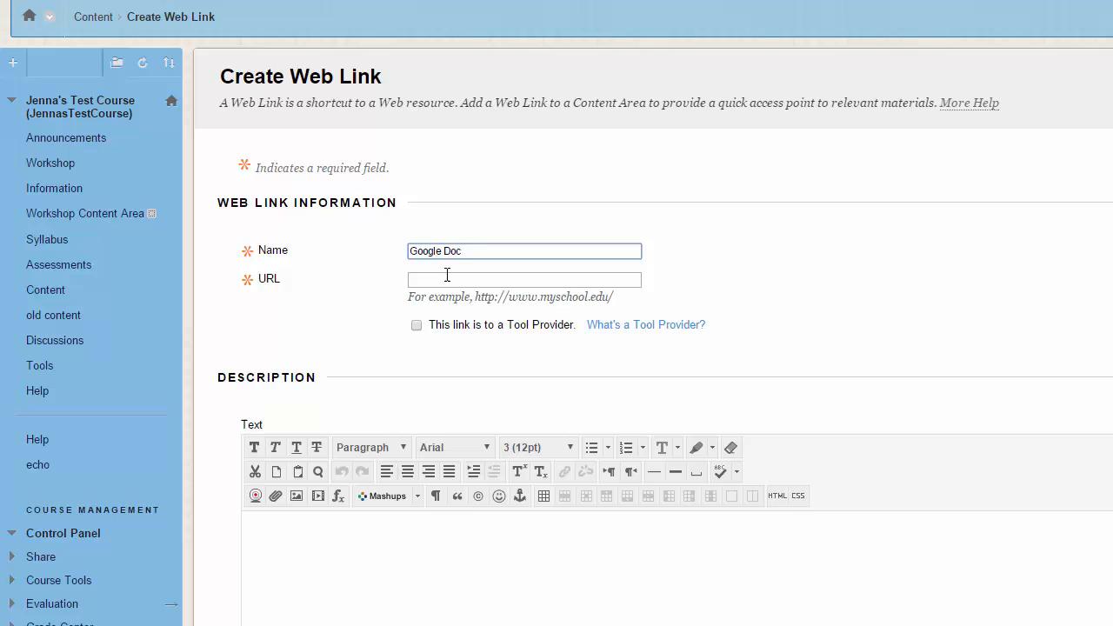
click(447, 279)
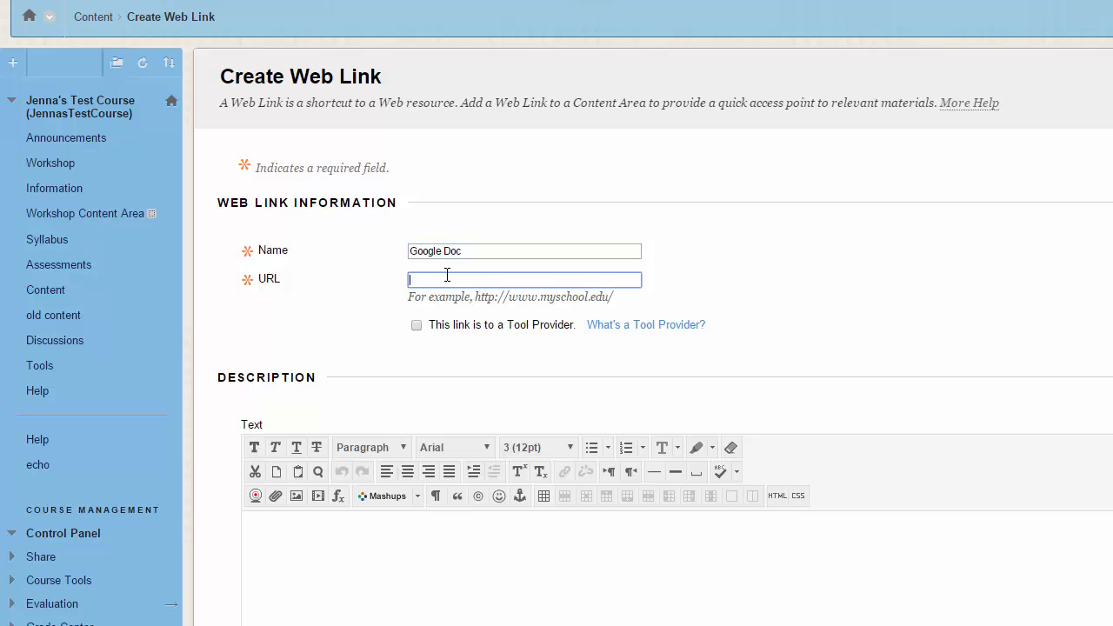
key(ctrl+v)
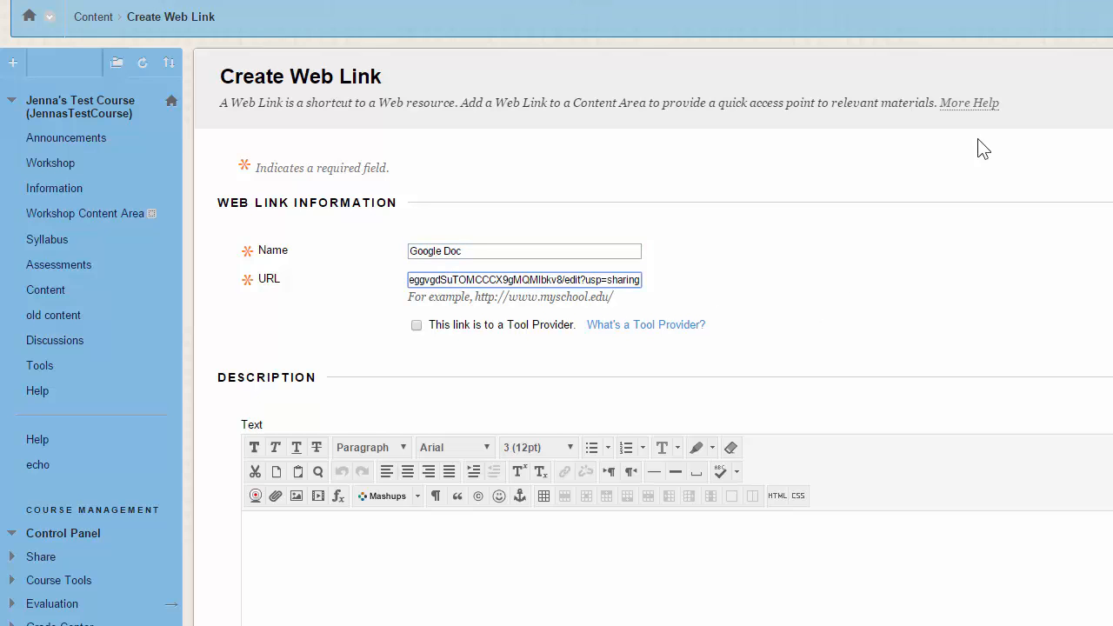
Submit the web link with Open in New Window set to No and open the Google Doc item from the Content area.
click(531, 376)
scroll(529, 369, down, 4)
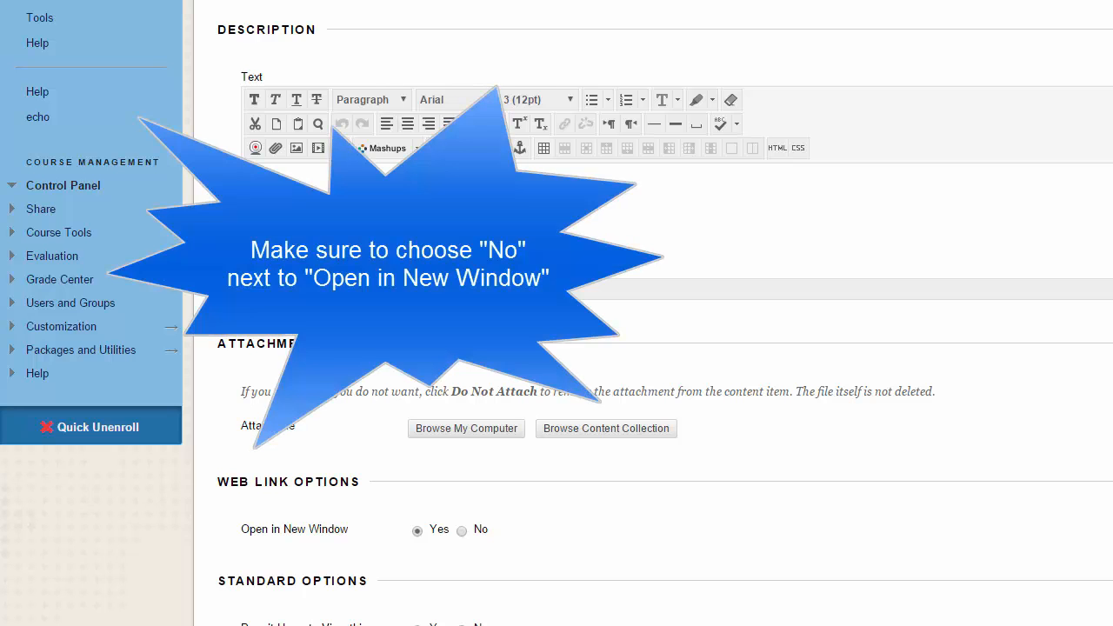
click(461, 531)
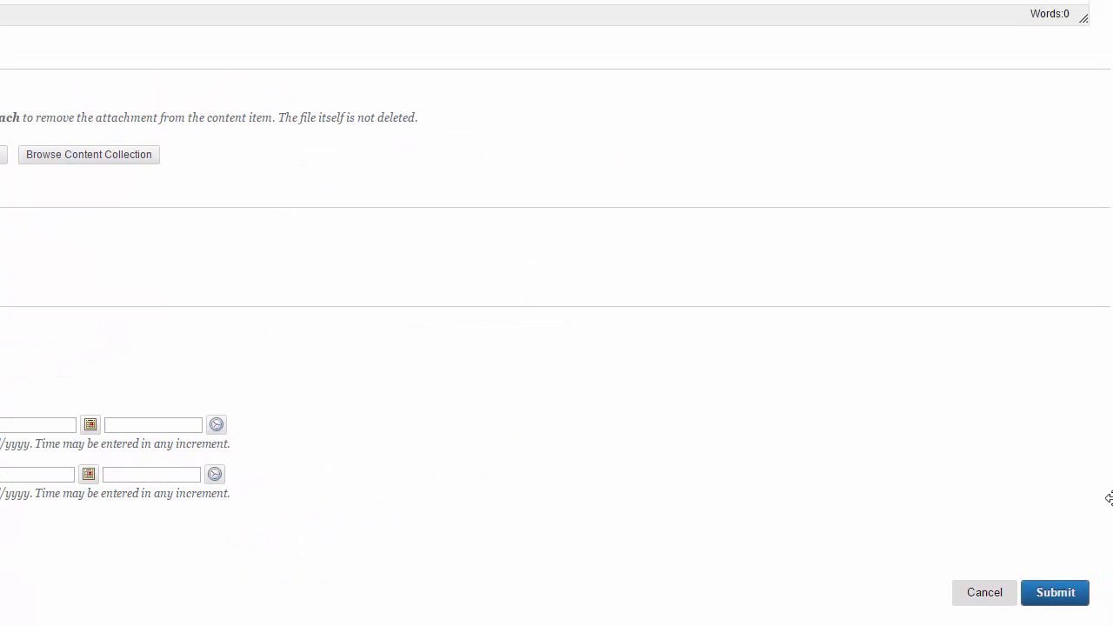
click(1053, 595)
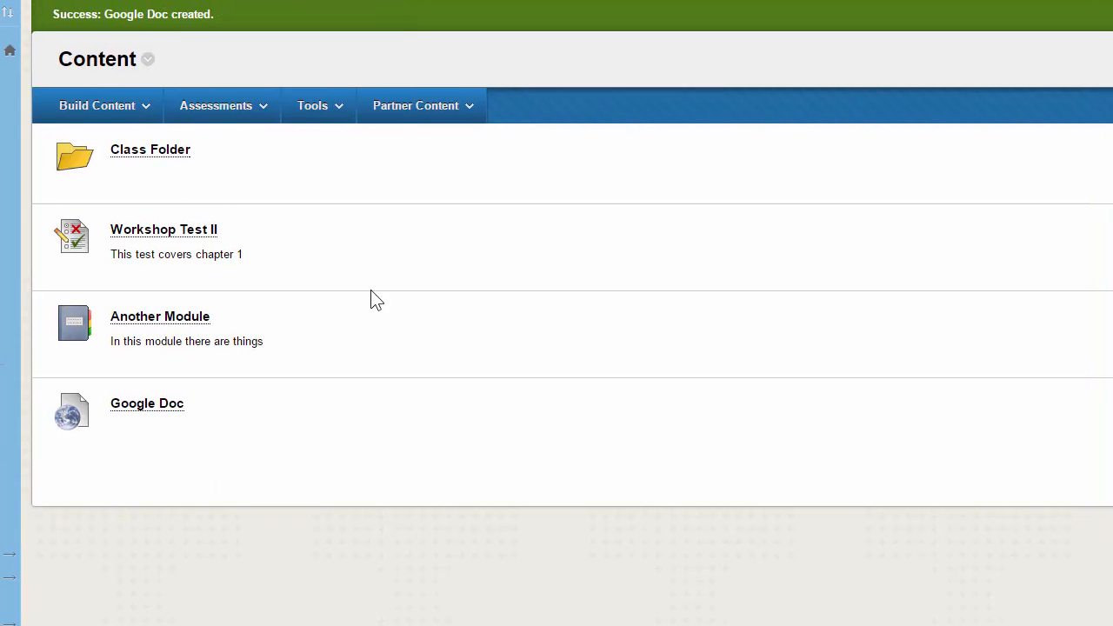
click(139, 405)
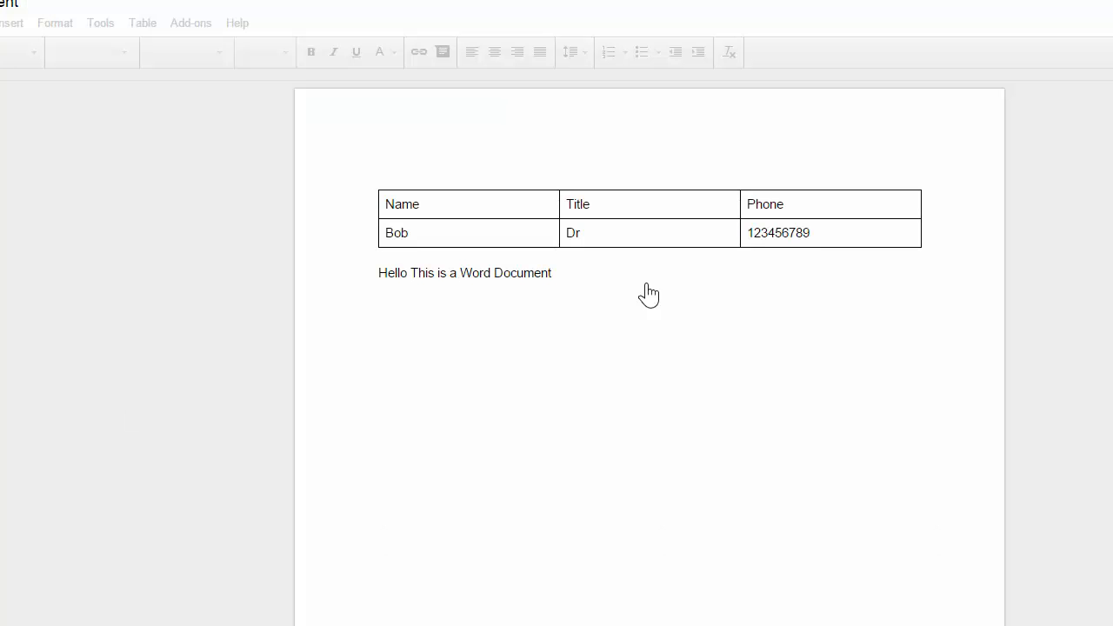